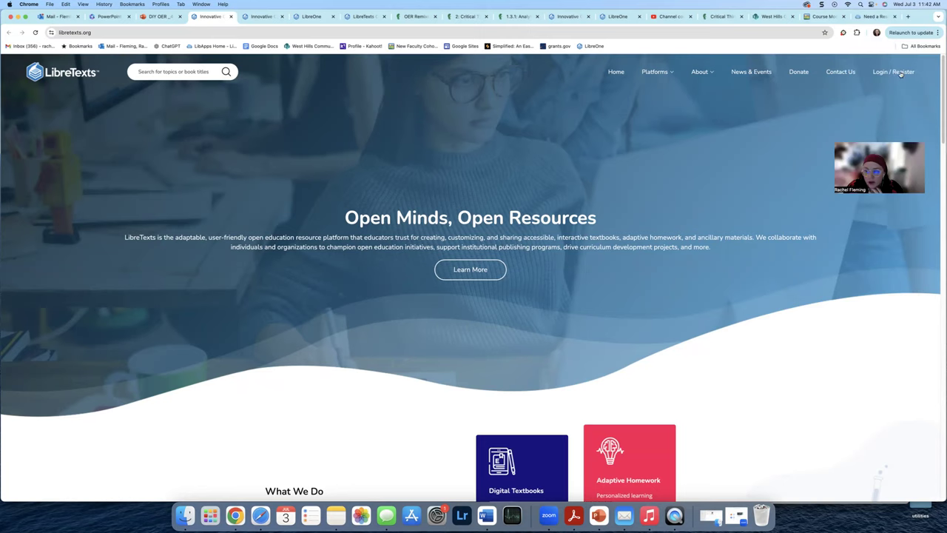
Step: Sign in and open the OER DIY for Faculty Creation Process project in Conductor
click(901, 74)
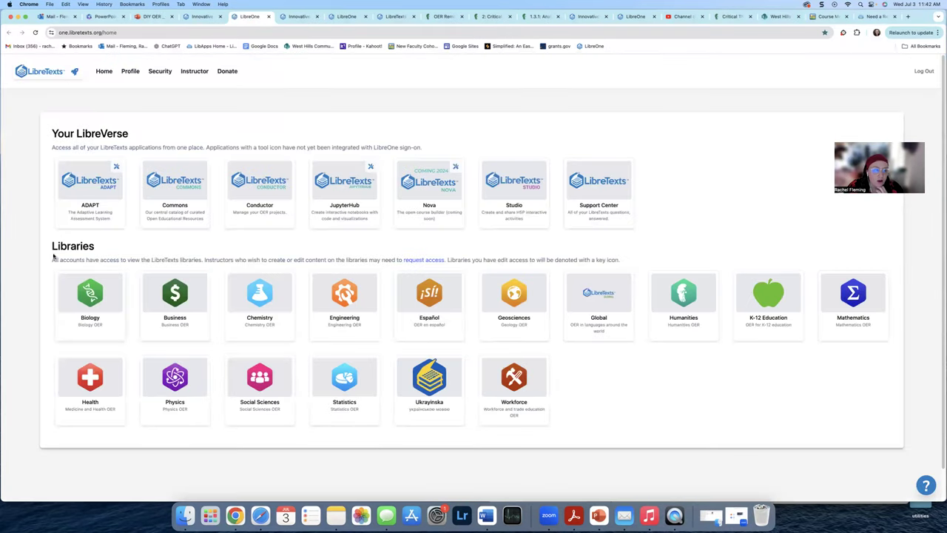
click(262, 210)
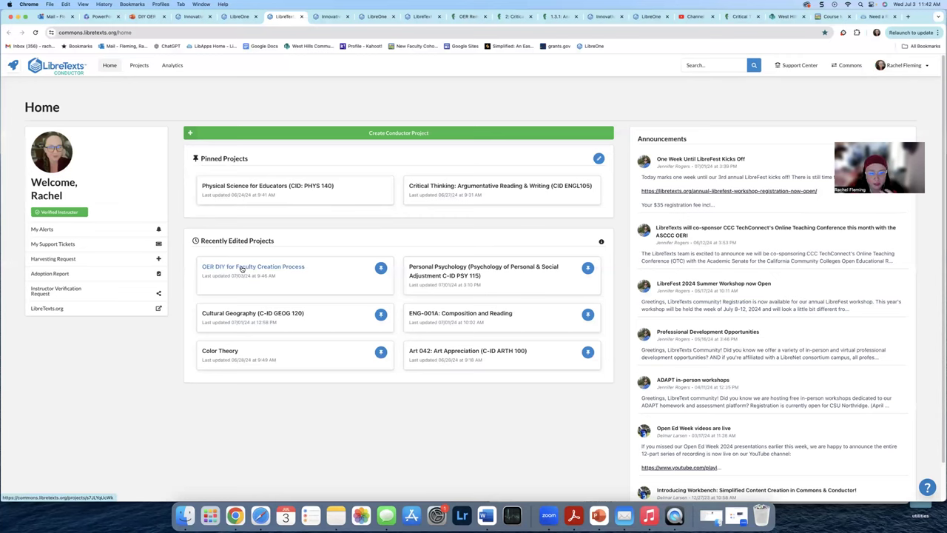
click(243, 267)
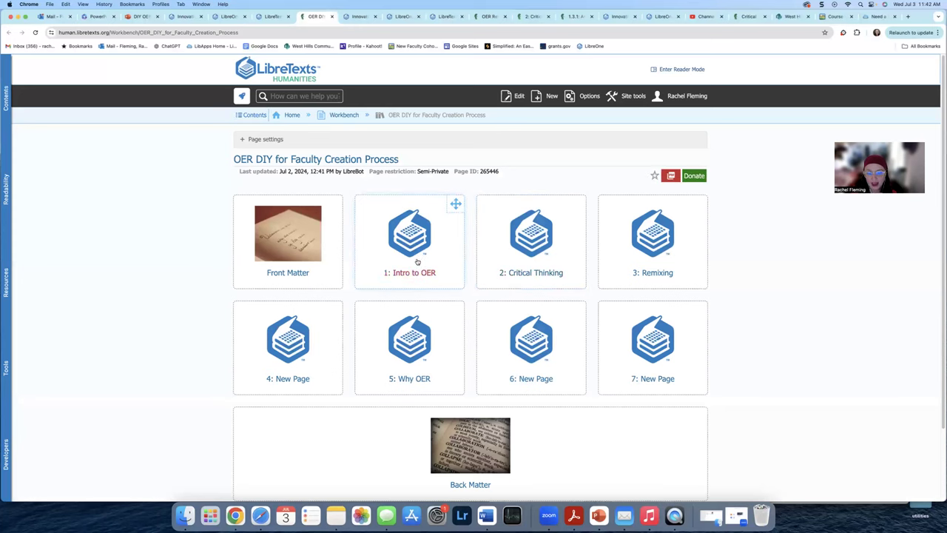
Step: Give the 1: Intro to OER chapter a CC BY license, applied to its subpages too
click(415, 257)
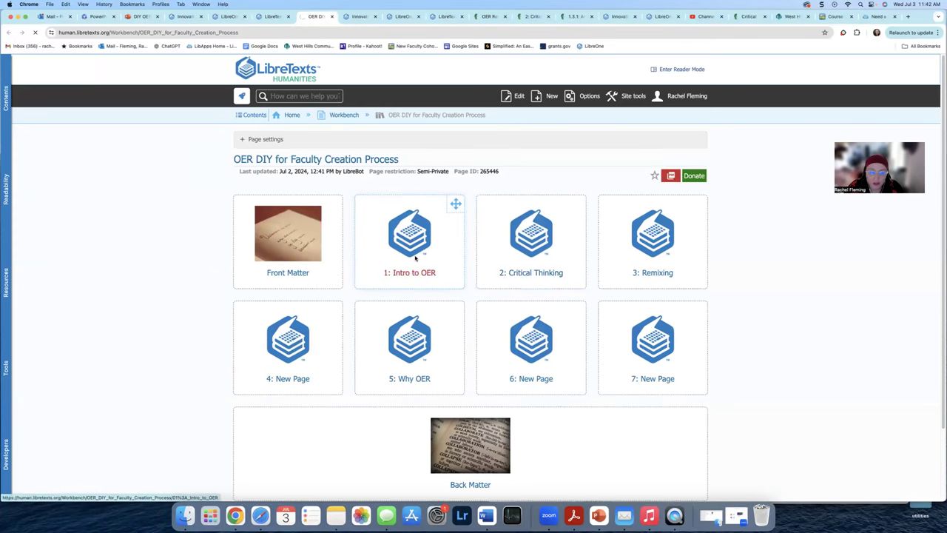
click(246, 141)
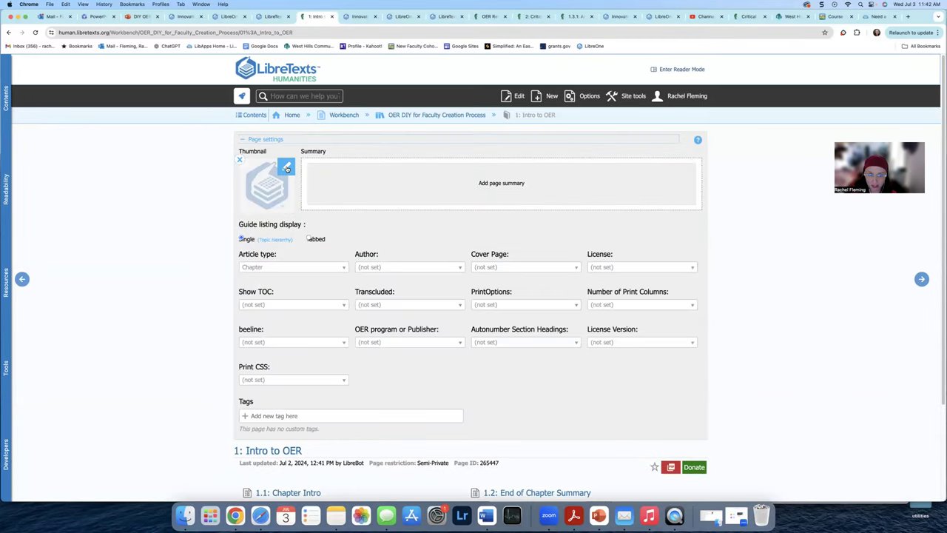
click(286, 169)
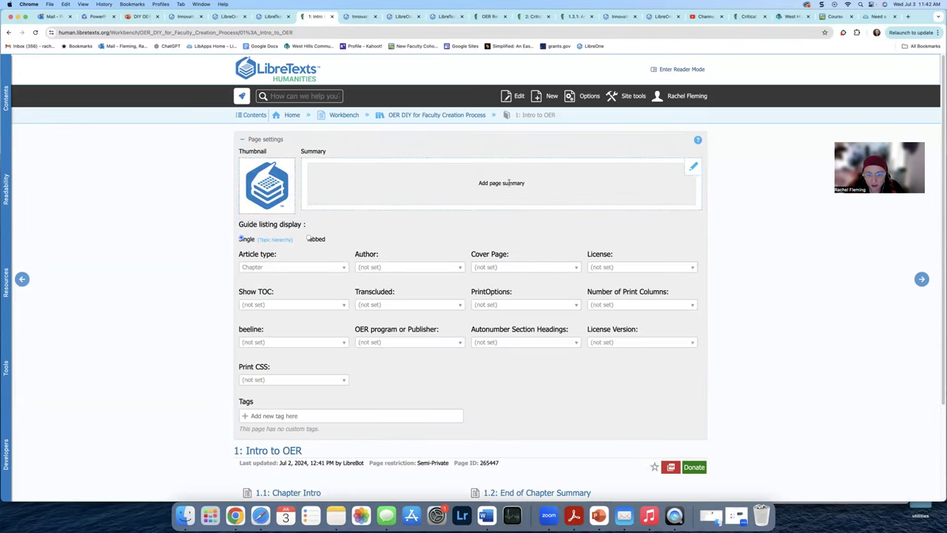
click(635, 268)
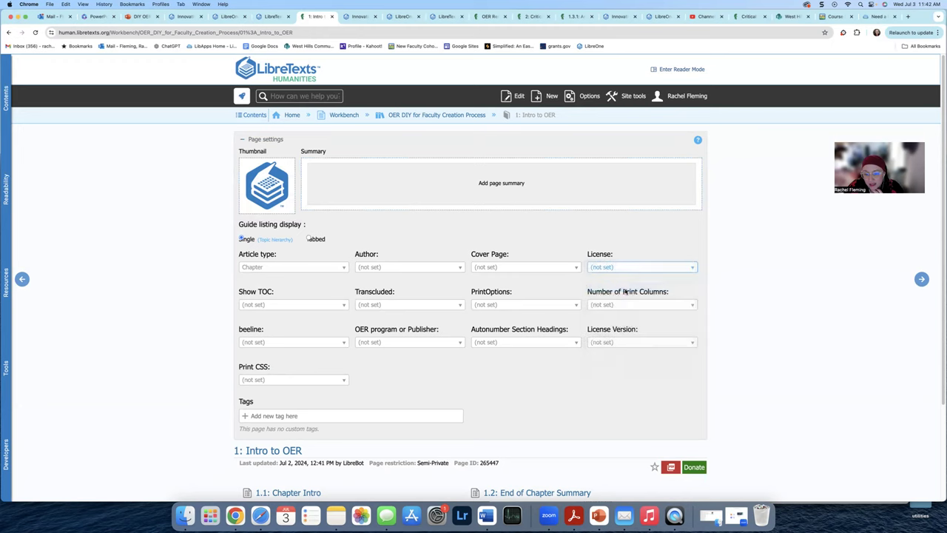
click(625, 289)
click(597, 297)
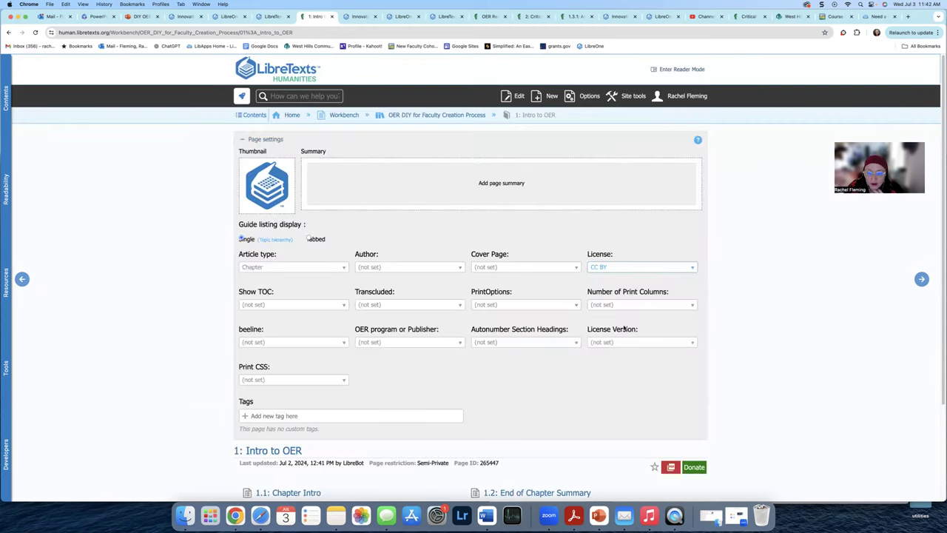
Step: Update the chapter's tags, hide page settings, and return to the OER DIY book page
click(289, 417)
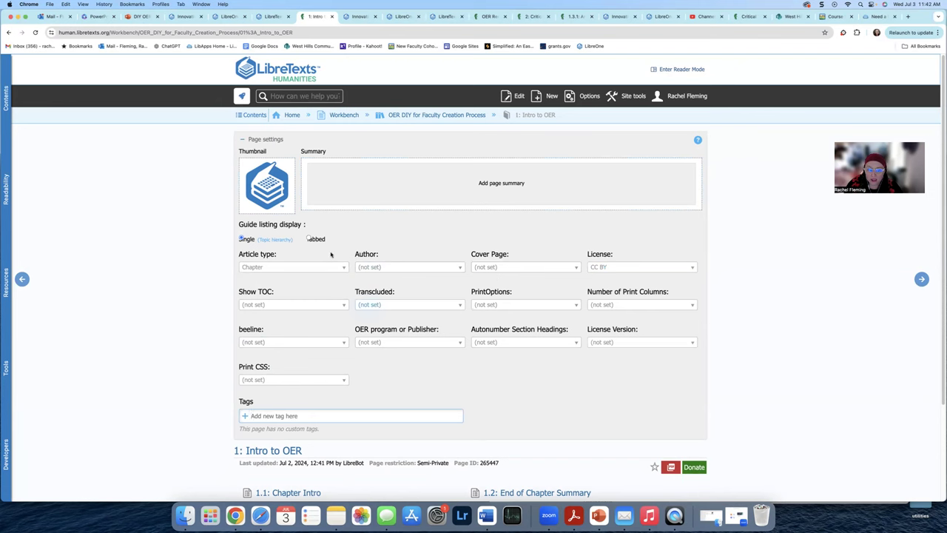
click(243, 142)
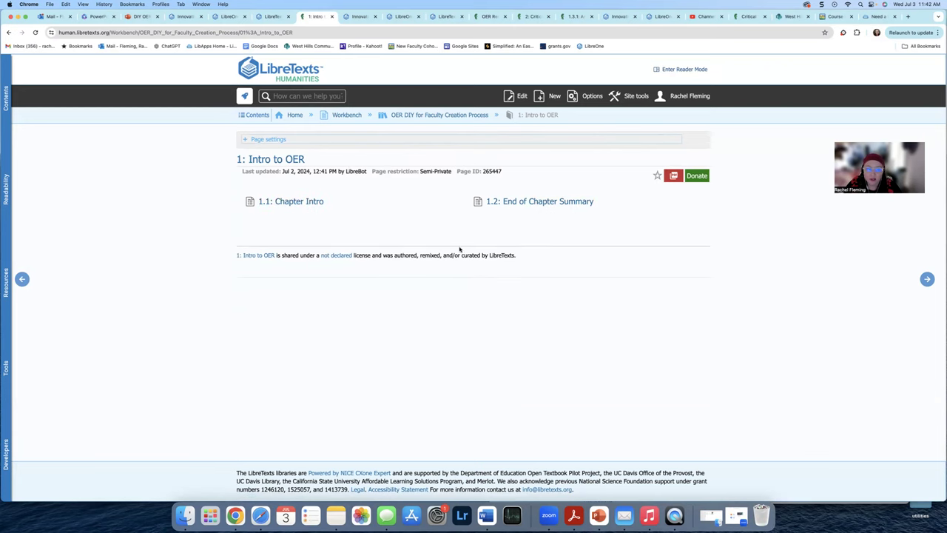
click(397, 117)
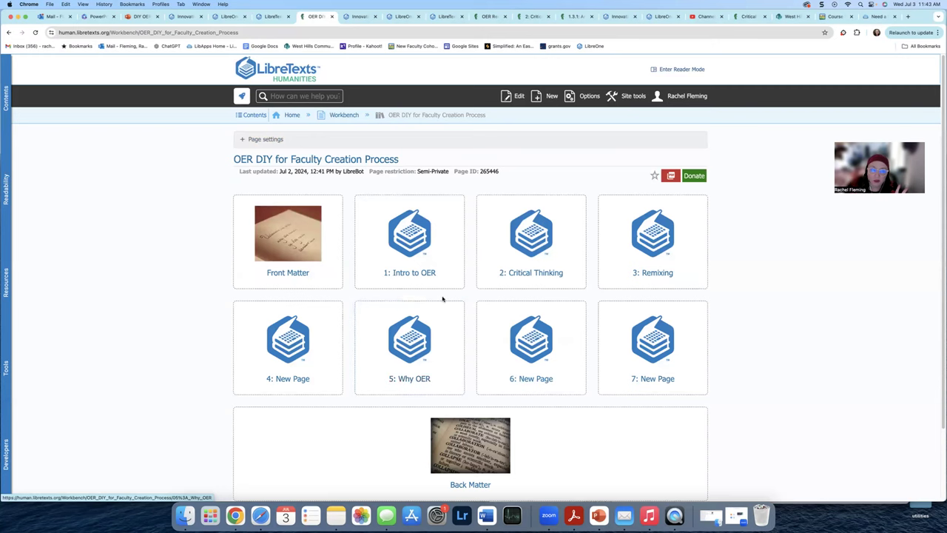
Step: Open the project's properties in Conductor, keeping status Open and classification Construction
click(271, 17)
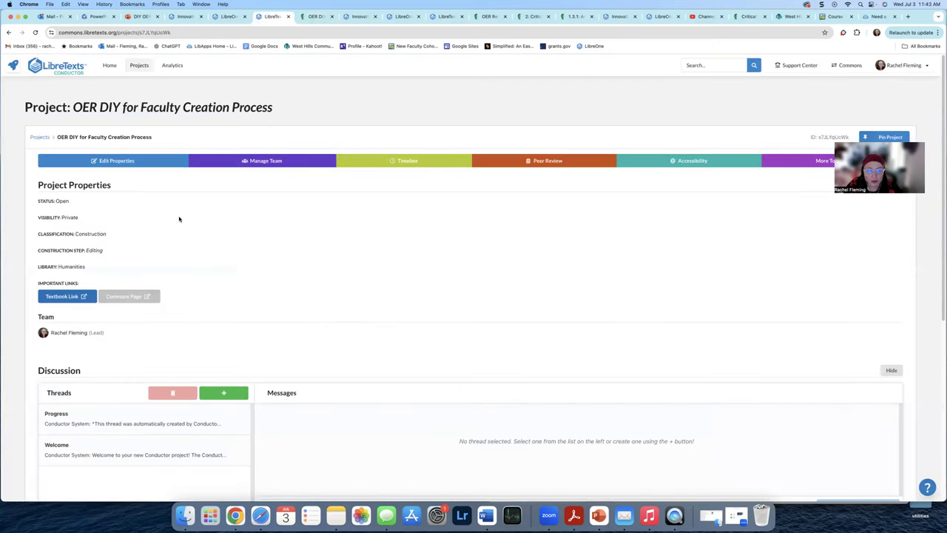
click(121, 160)
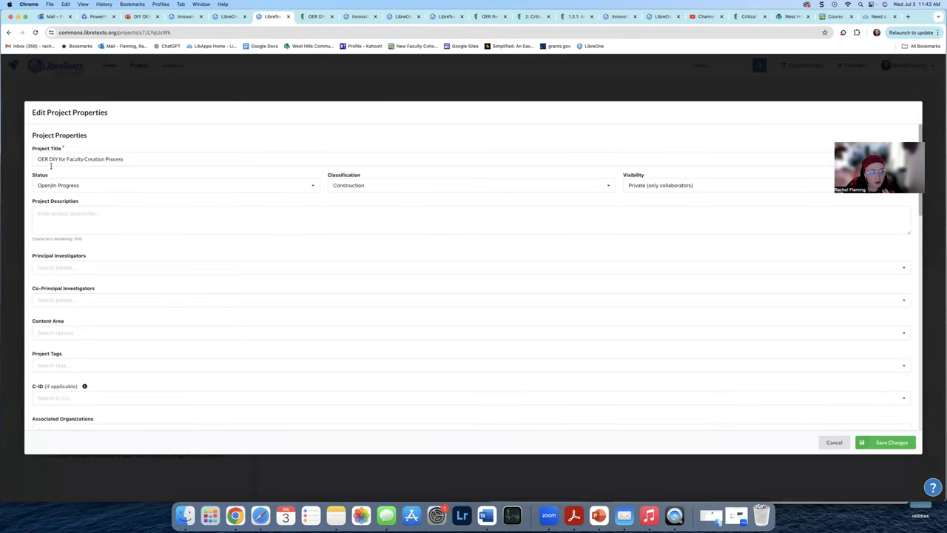
click(95, 190)
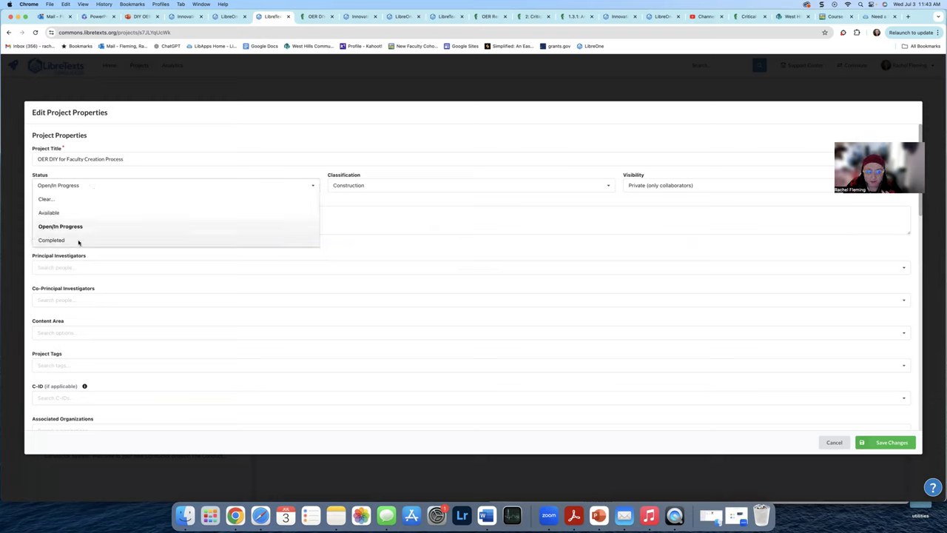
click(107, 172)
click(389, 191)
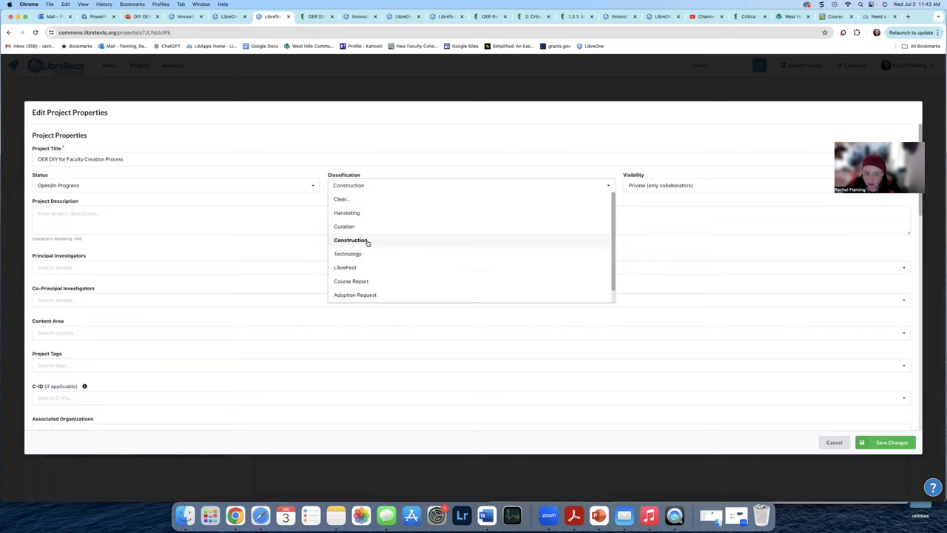
click(387, 155)
Step: Review the remaining project properties and cancel the dialog without saving
key(super+a)
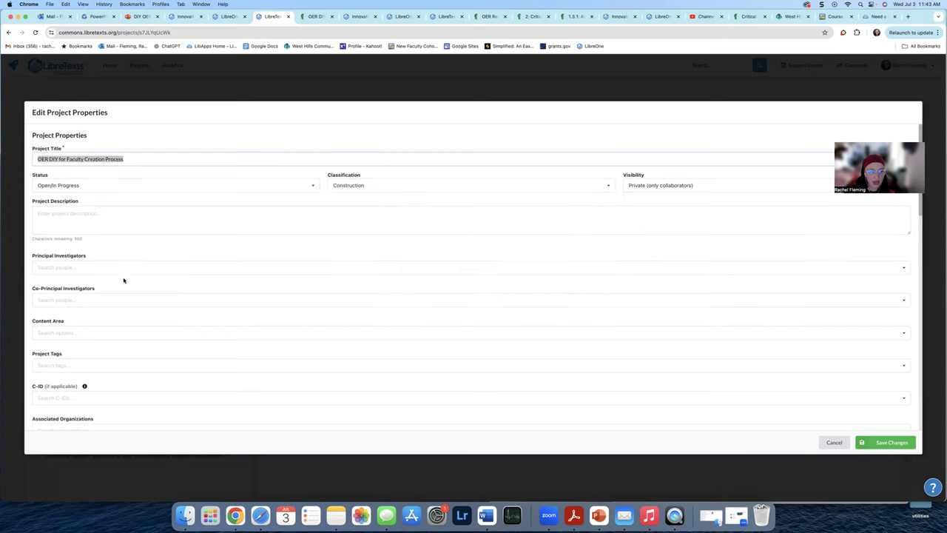
scroll(124, 285, down, 3)
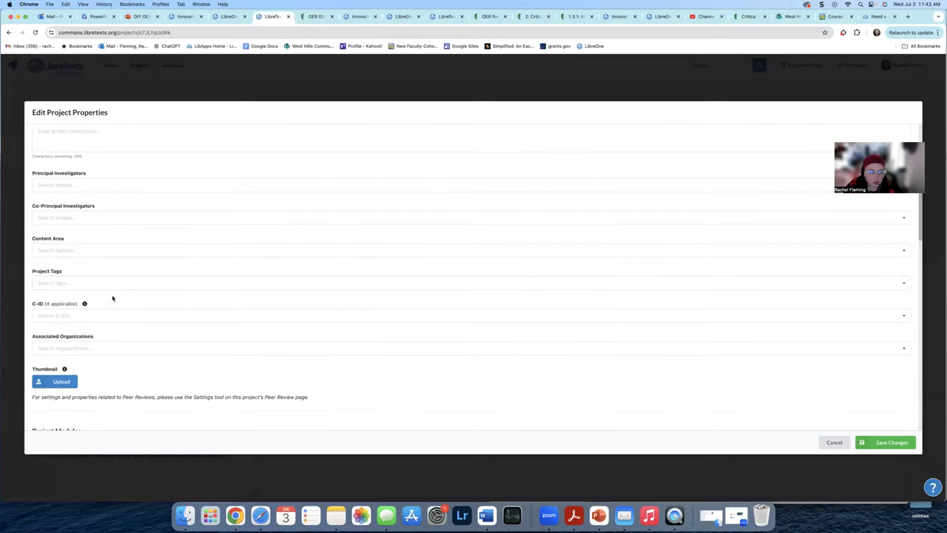
scroll(103, 374, down, 4)
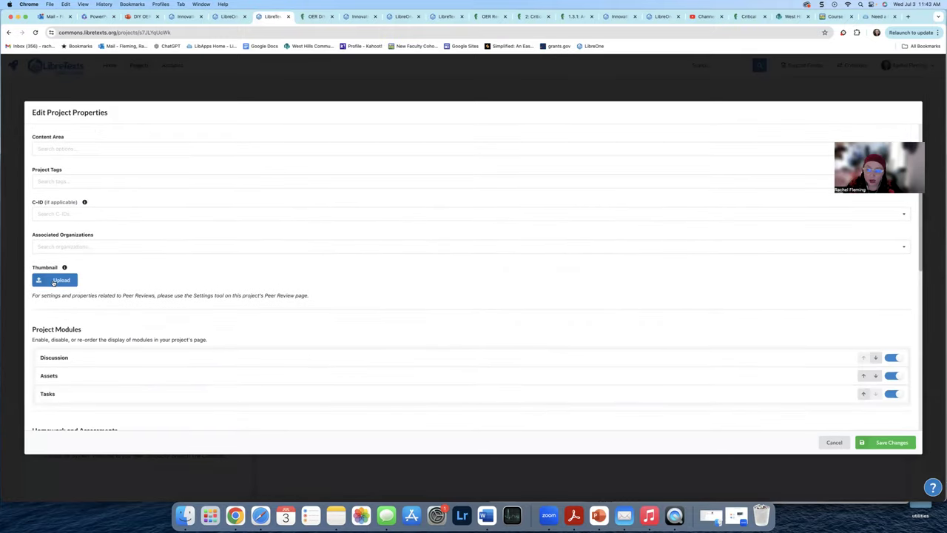
scroll(120, 303, down, 8)
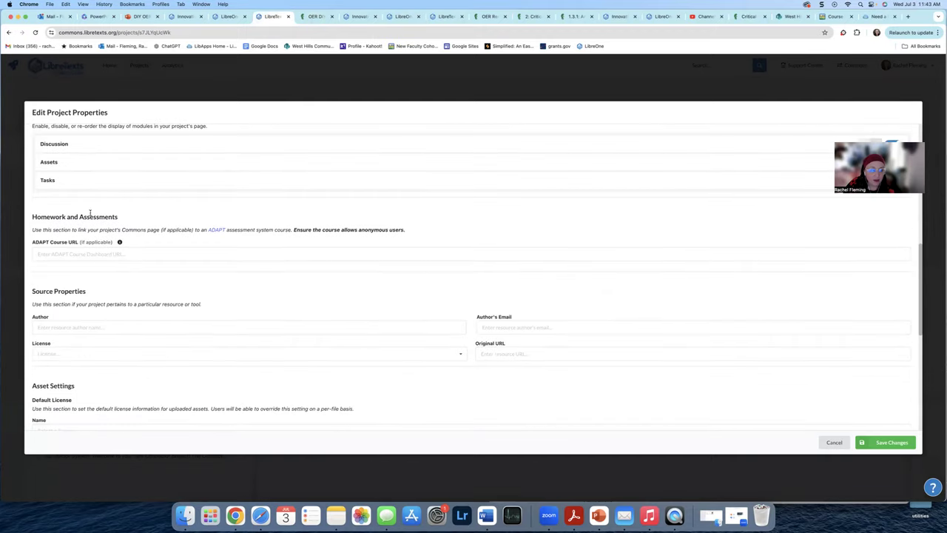
scroll(111, 281, down, 4)
scroll(165, 284, down, 8)
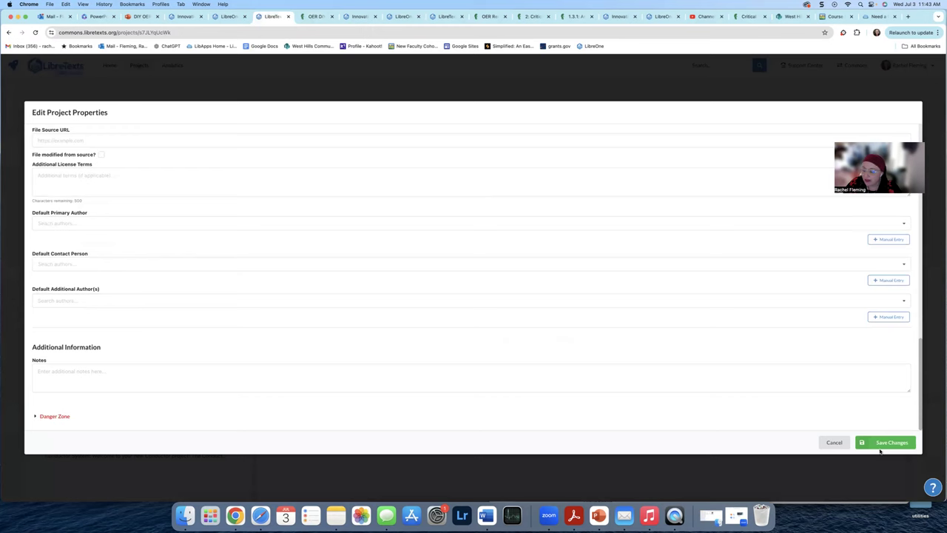
click(832, 445)
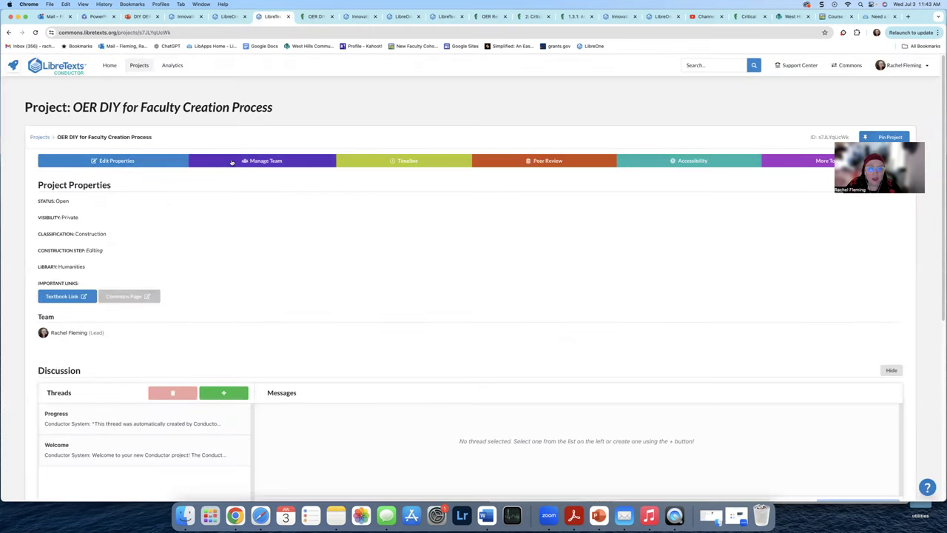
Step: Show the Step 11: Publishing details in the project's Timeline roadmap
click(404, 163)
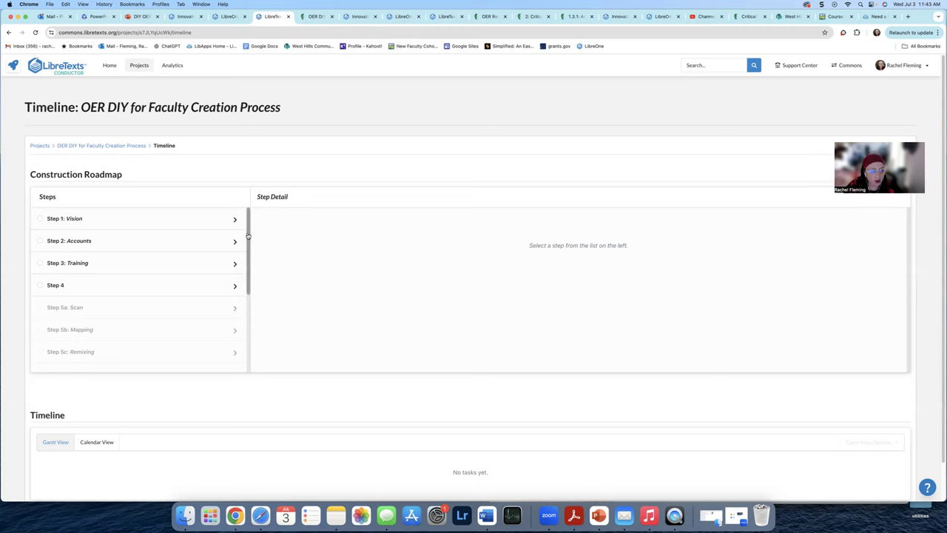
drag(248, 232, 246, 317)
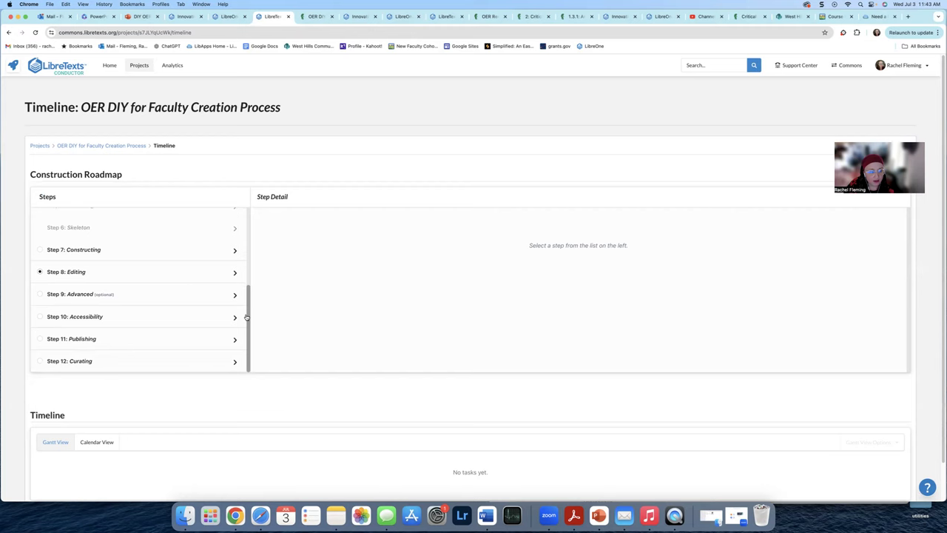
click(123, 344)
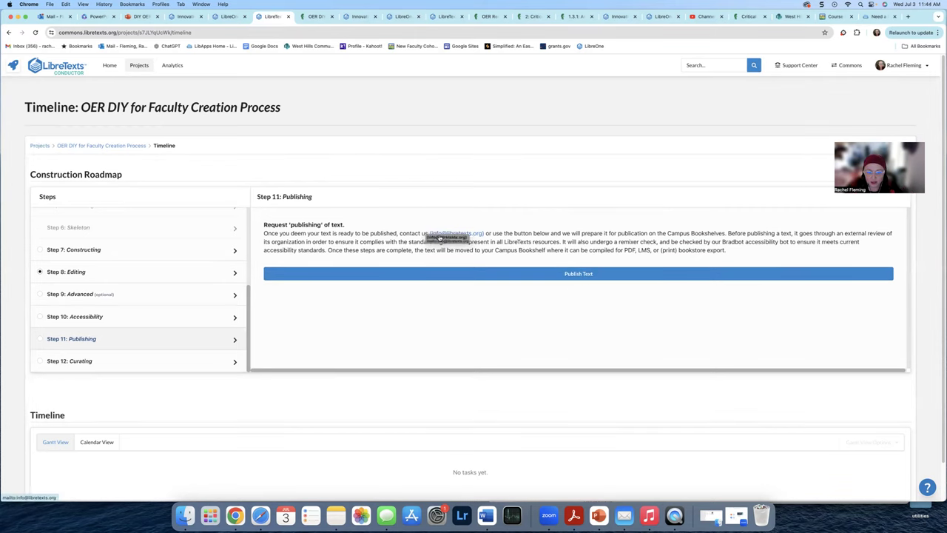
Step: Draft a Mail message to LibreTexts titled 'Please publish and move from workbench to bookshelf'
click(469, 237)
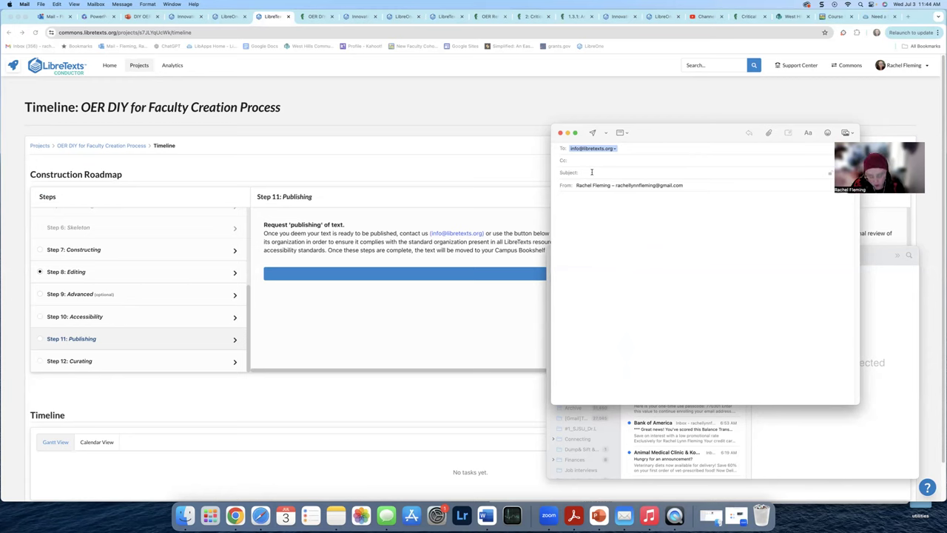
text(Please publish a)
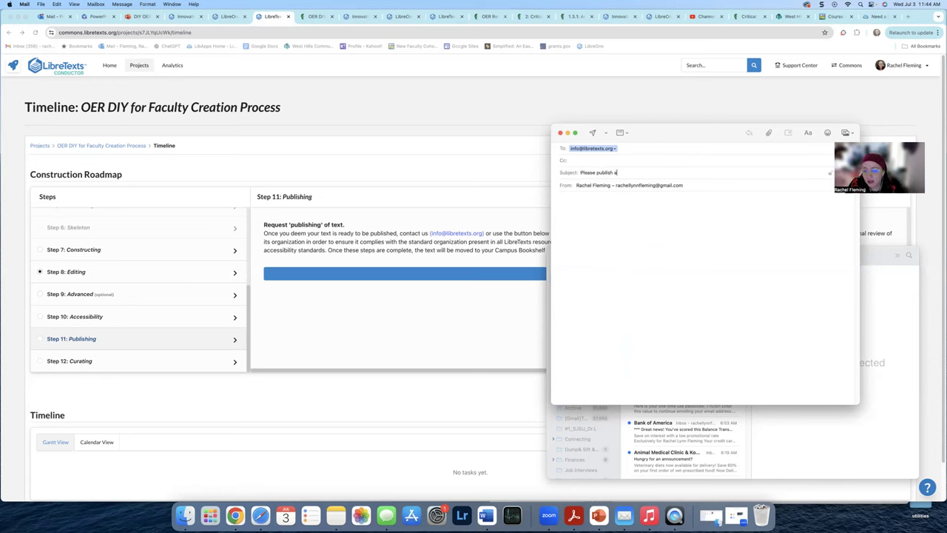
text(nd move from workbench to bookshelf)
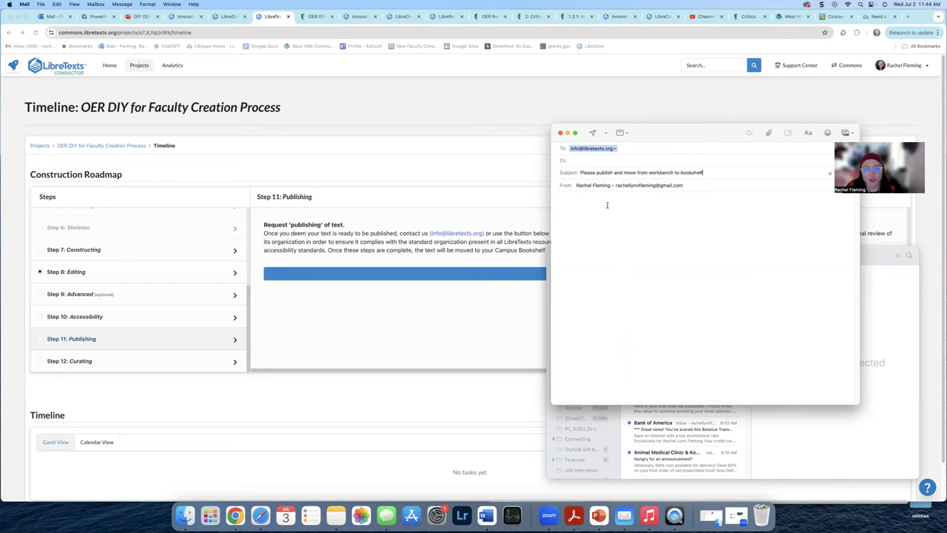
click(603, 204)
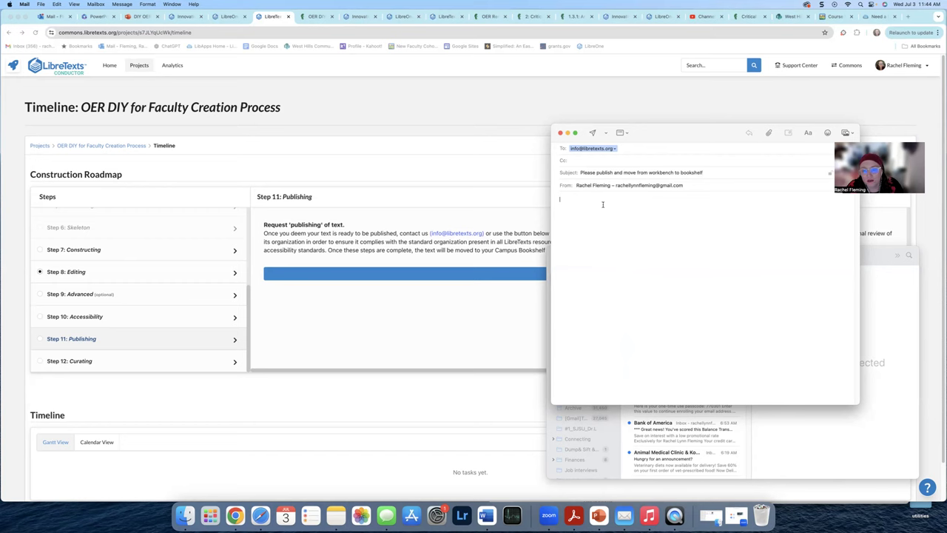
click(234, 18)
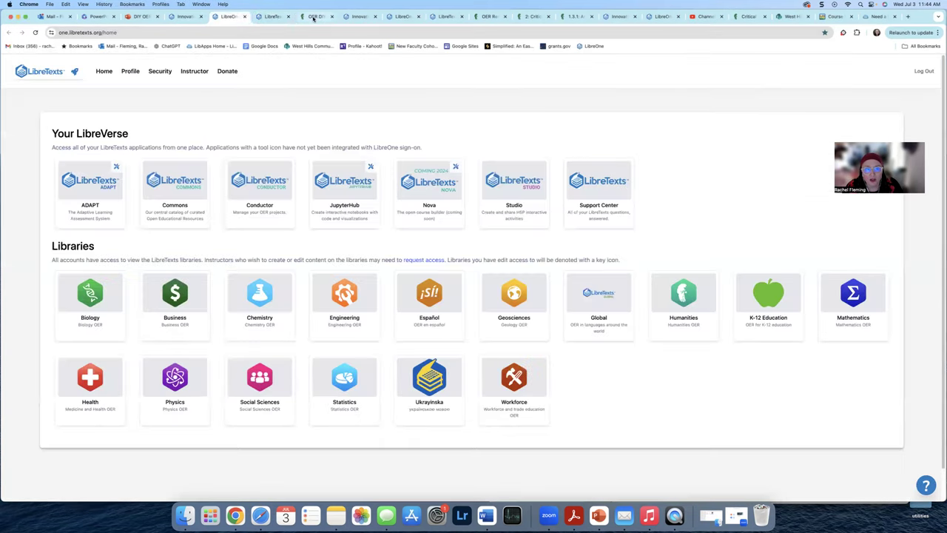
Step: Select the full web address of the OER DIY workbench book for copying
click(314, 18)
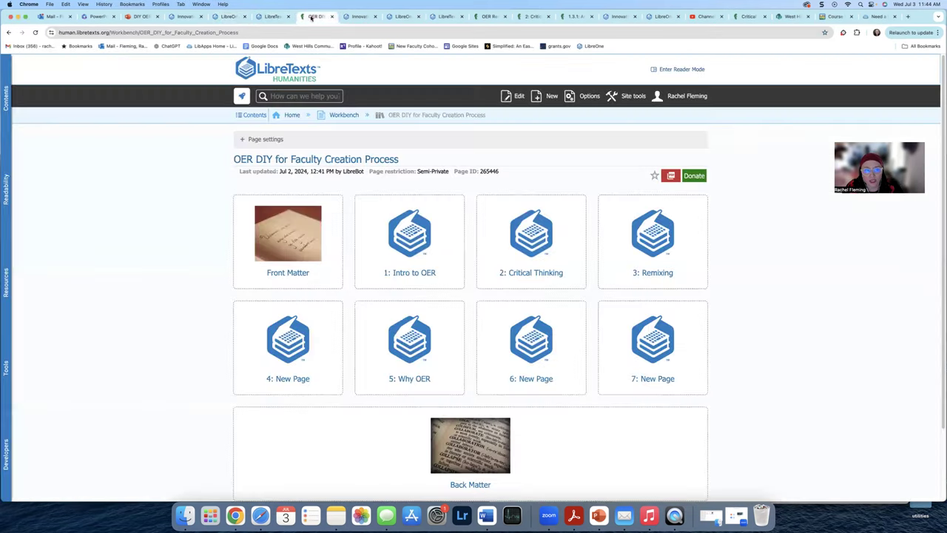
double_click(125, 33)
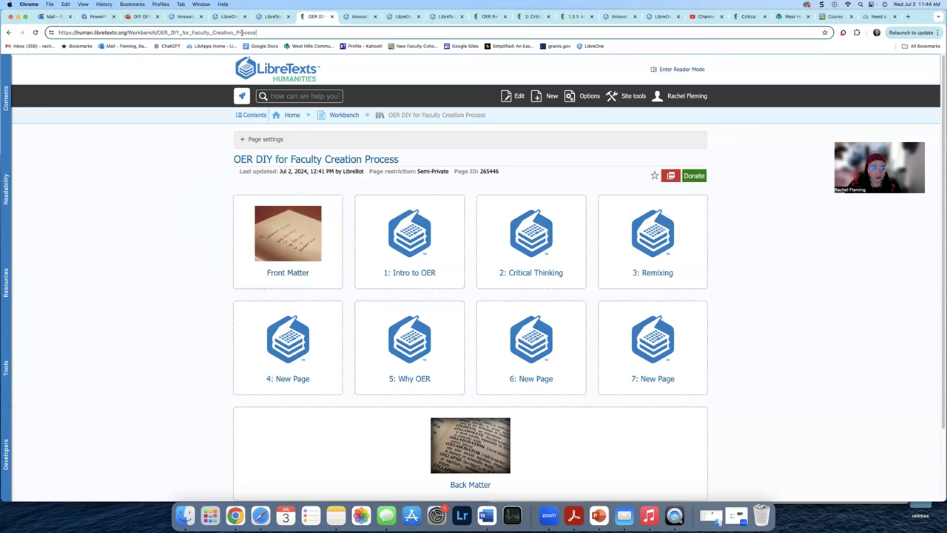
drag(258, 32, 20, 31)
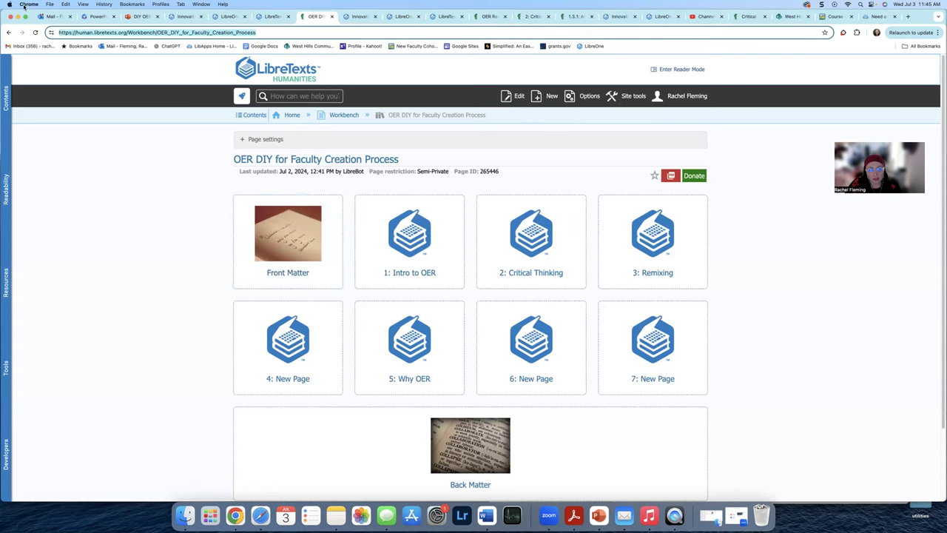
Step: Return to the slideshow and advance to the Publishing Expectations slide
click(145, 17)
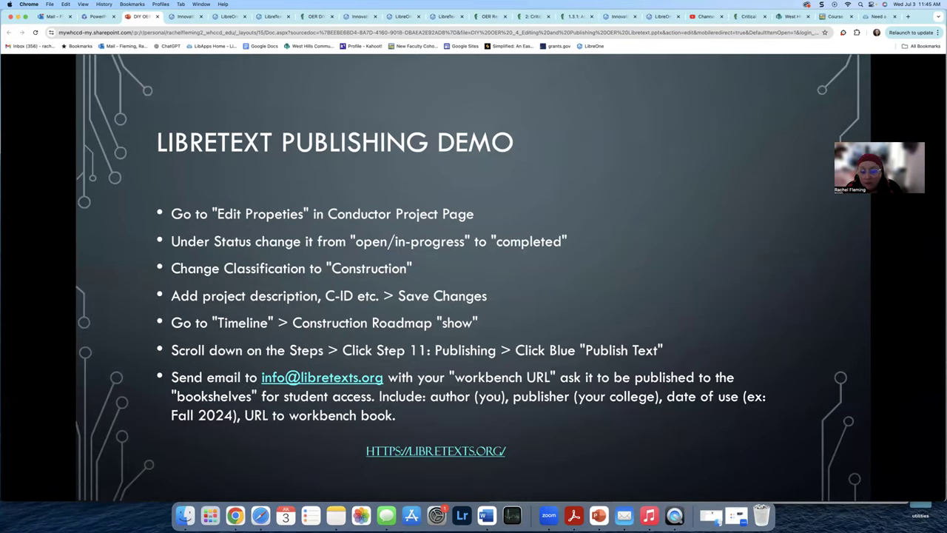
click(686, 433)
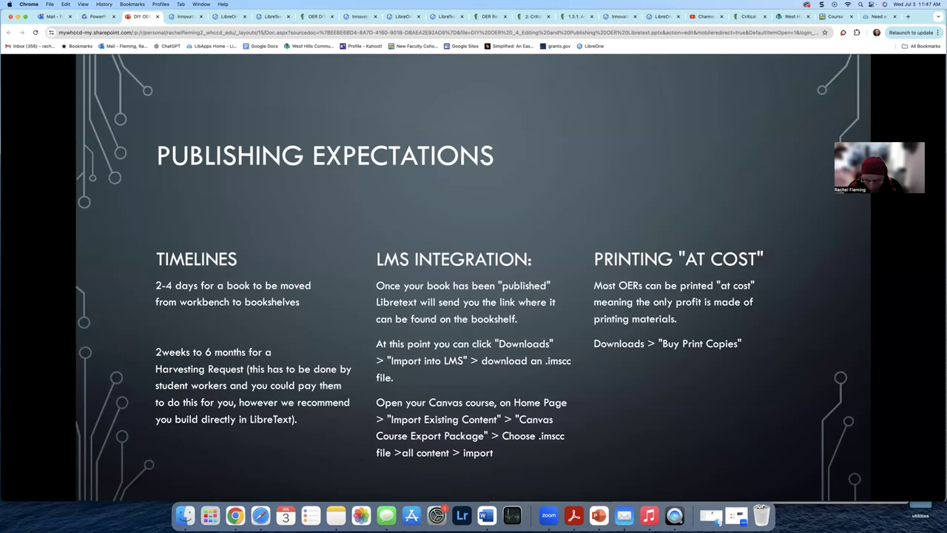
Step: Advance the slideshow to the closing 'Onward We Go!' slide
key(Right)
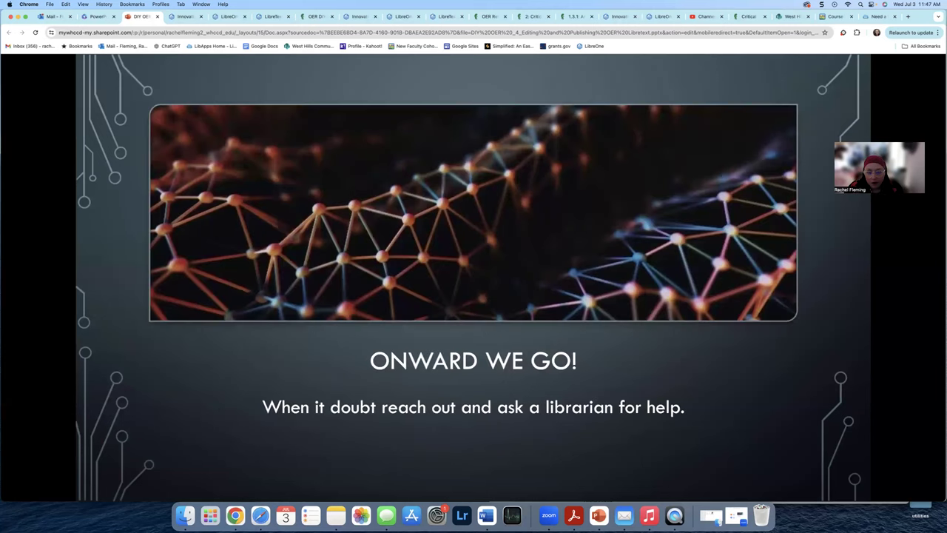